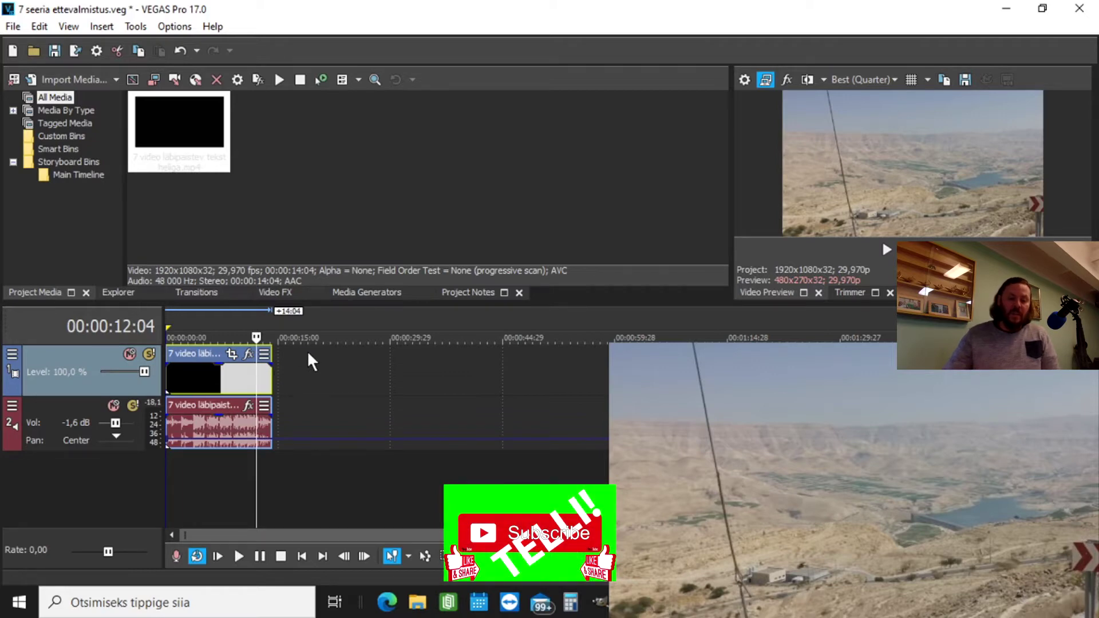
Step: Insert a new video track above the footage and place the default Titles & Text generator at its start
{"action": "right_click", "coordinate": [294, 367]}
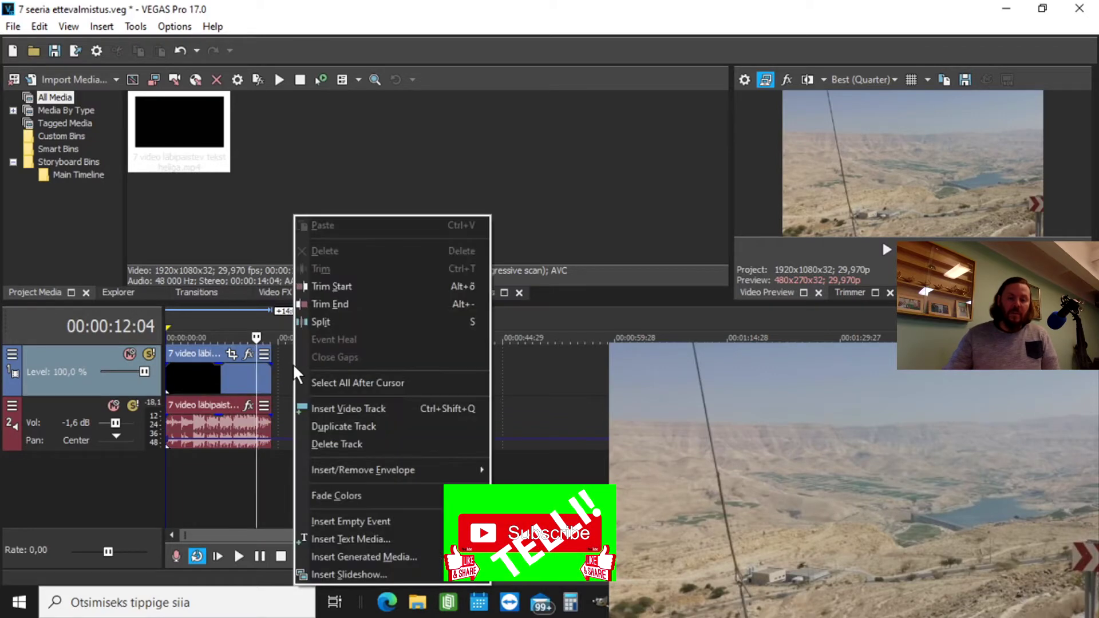
{"action": "left_click", "coordinate": [345, 408]}
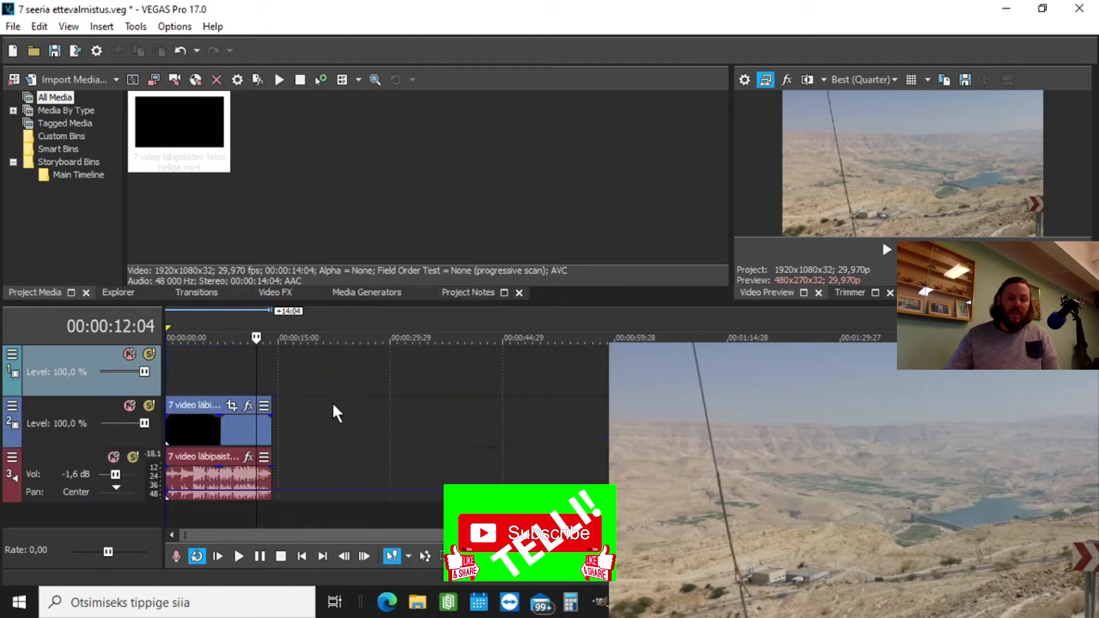
{"action": "left_click", "coordinate": [369, 292]}
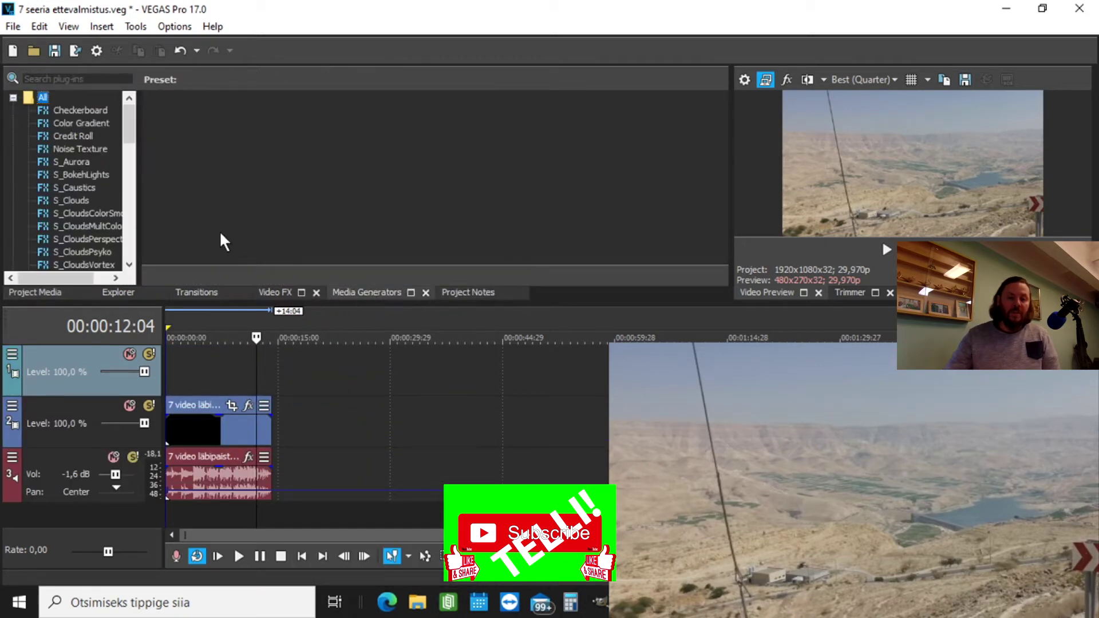
{"action": "left_click_drag", "start_coordinate": [132, 125], "coordinate": [126, 238]}
{"action": "left_click", "coordinate": [84, 174]}
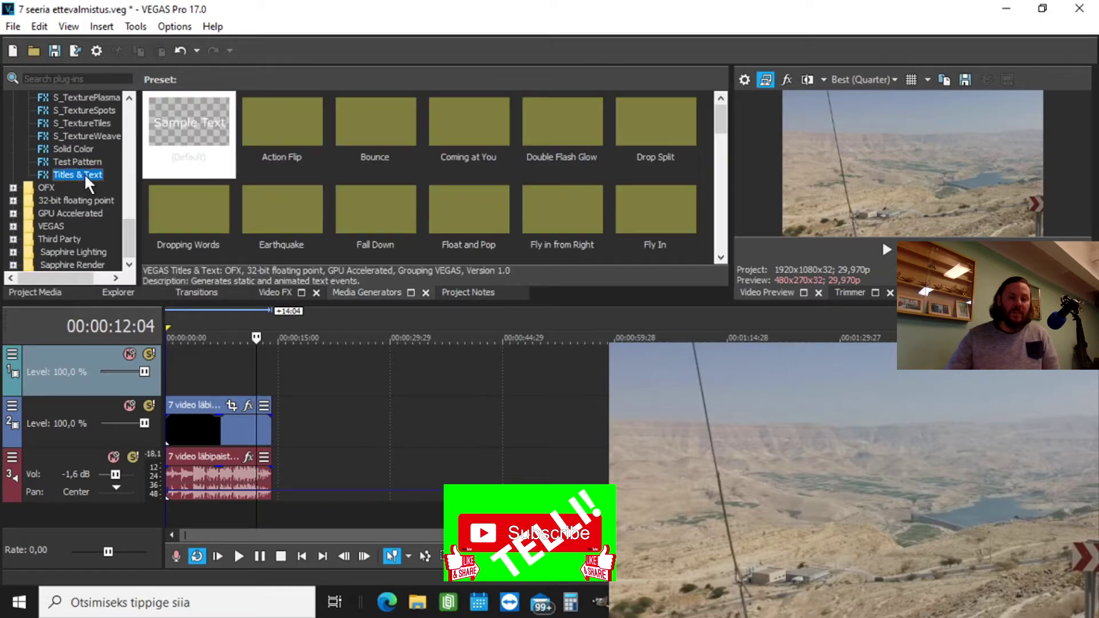
{"action": "left_click_drag", "start_coordinate": [184, 156], "coordinate": [174, 356]}
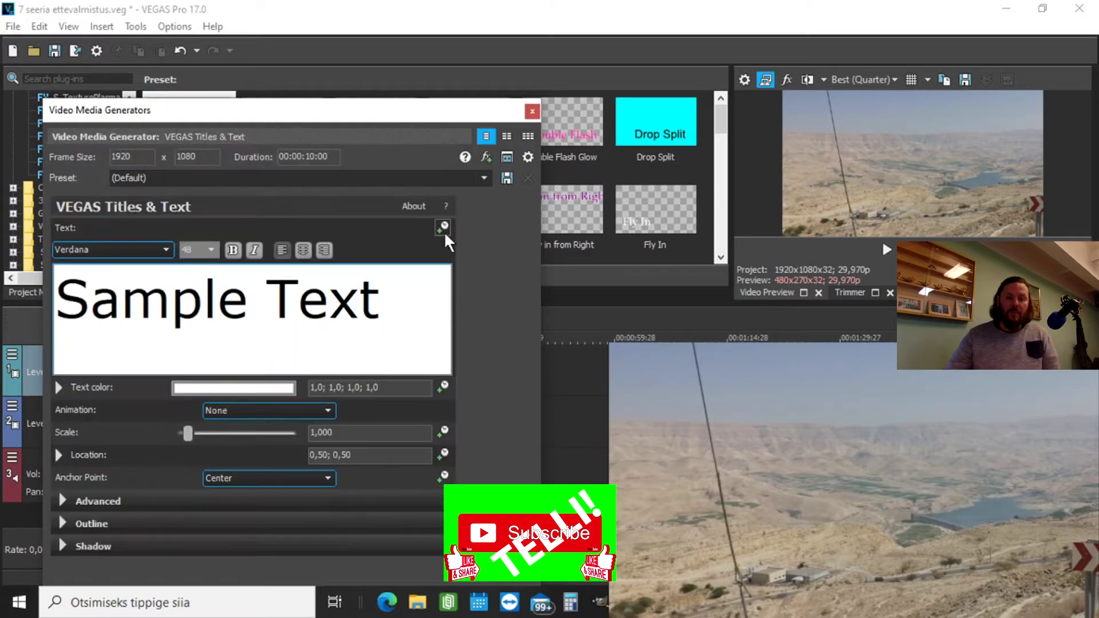
Step: Extend the title event on the upper track so it ends together with the video clip below
{"action": "left_click_drag", "start_coordinate": [415, 118], "coordinate": [487, 97]}
{"action": "left_click_drag", "start_coordinate": [614, 319], "coordinate": [543, 319]}
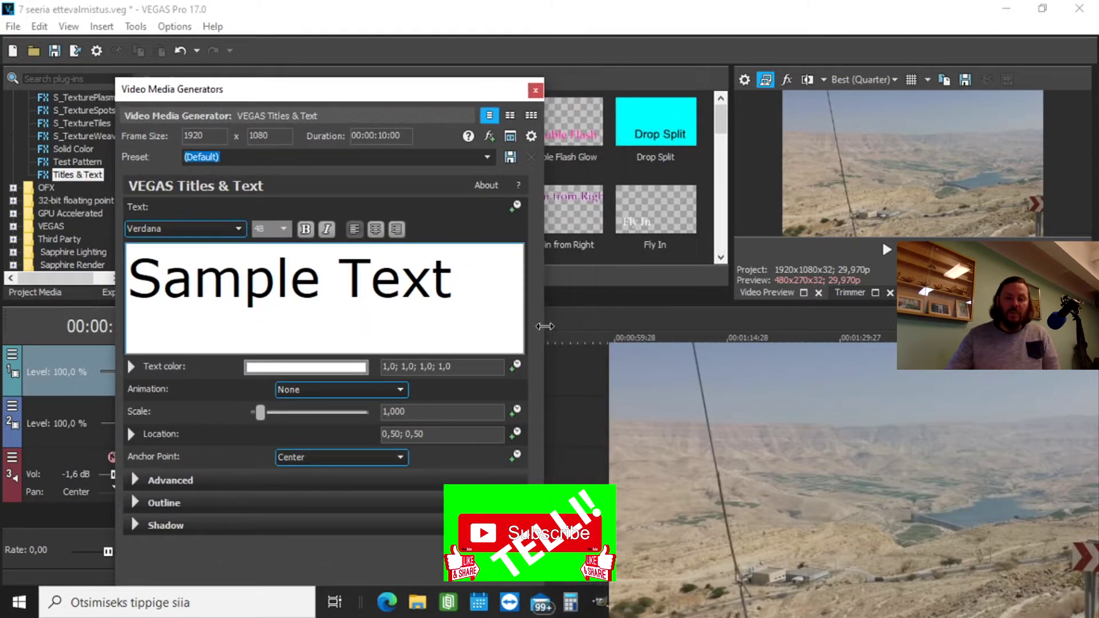
{"action": "left_click_drag", "start_coordinate": [321, 84], "coordinate": [454, 57]}
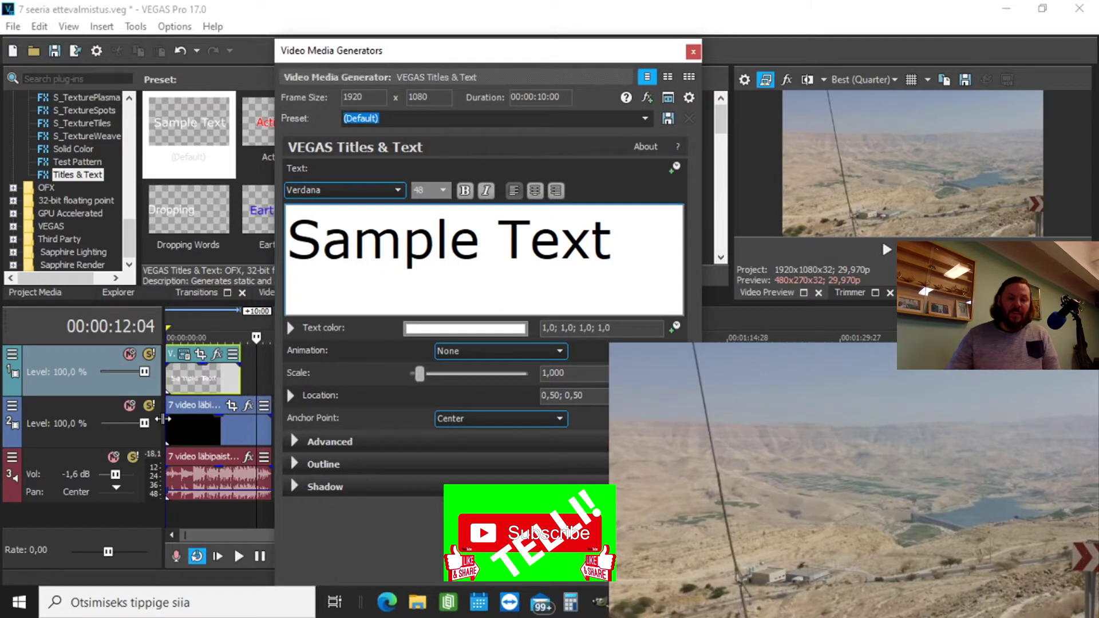
{"action": "left_click_drag", "start_coordinate": [237, 373], "coordinate": [269, 388]}
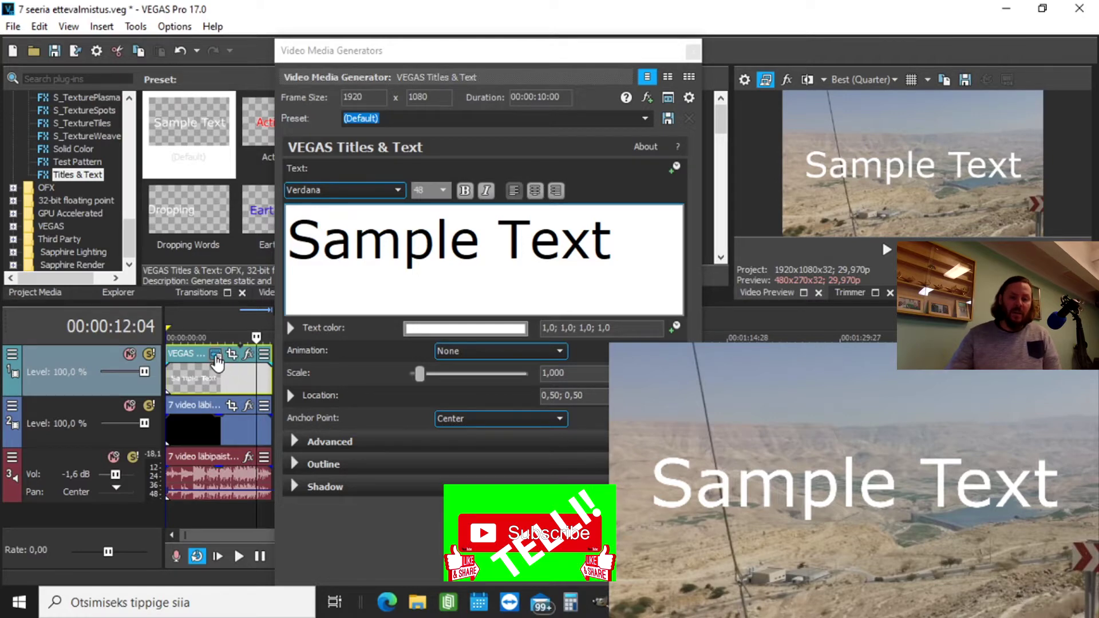
Step: Set the generated title media's duration to 00:00:14:20
{"action": "left_click", "coordinate": [552, 94]}
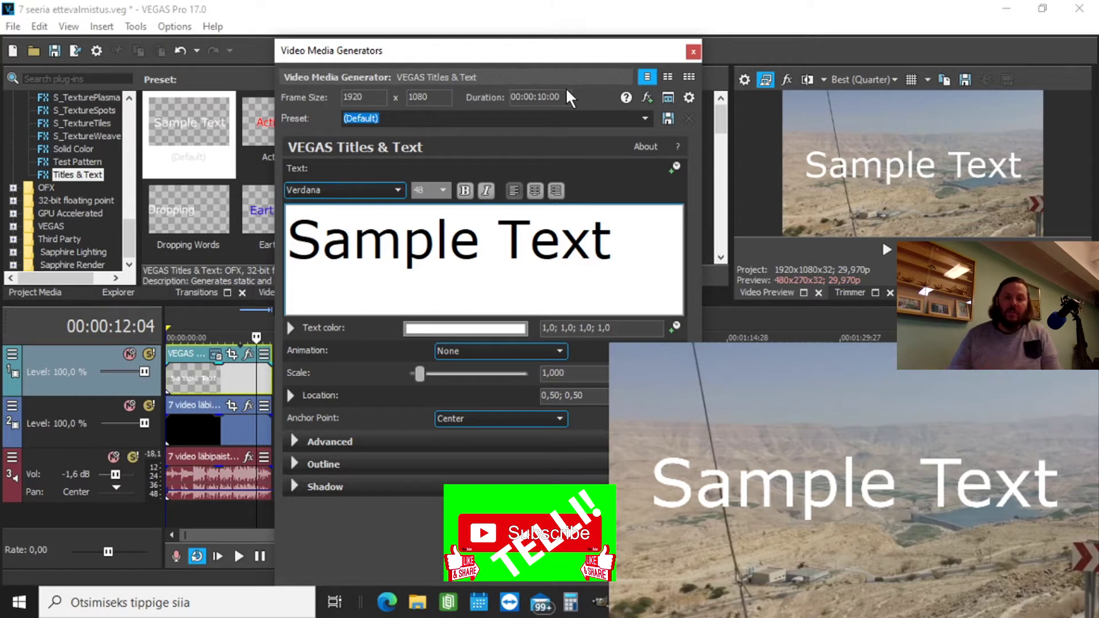
{"action": "left_click_drag", "start_coordinate": [555, 46], "coordinate": [644, 48]}
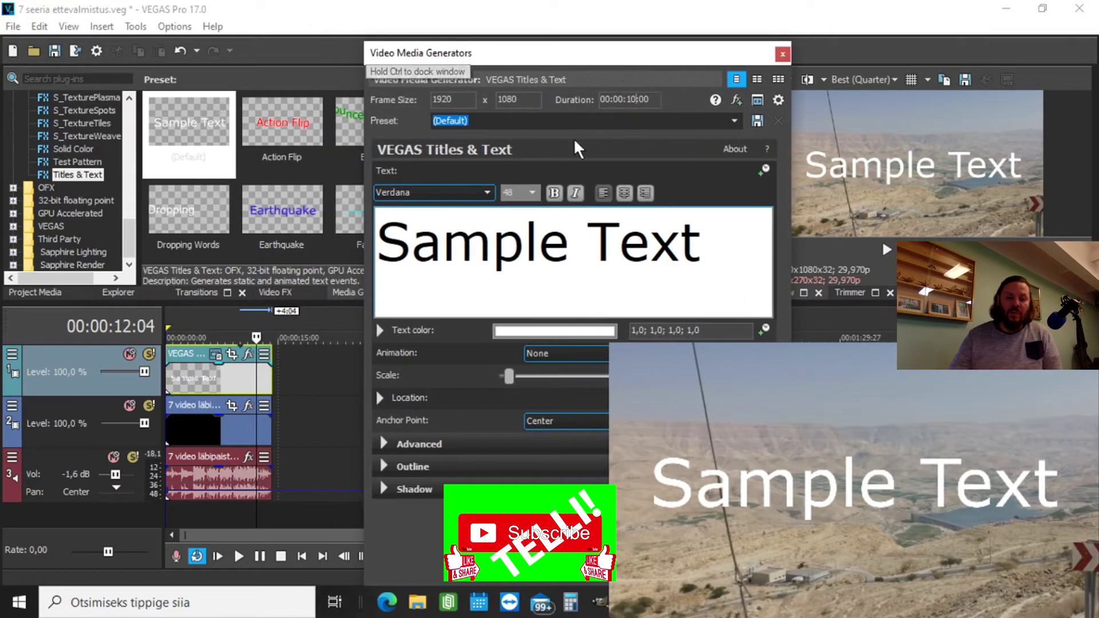
{"action": "scroll", "coordinate": [262, 408], "scroll_direction": "up", "scroll_amount": 3}
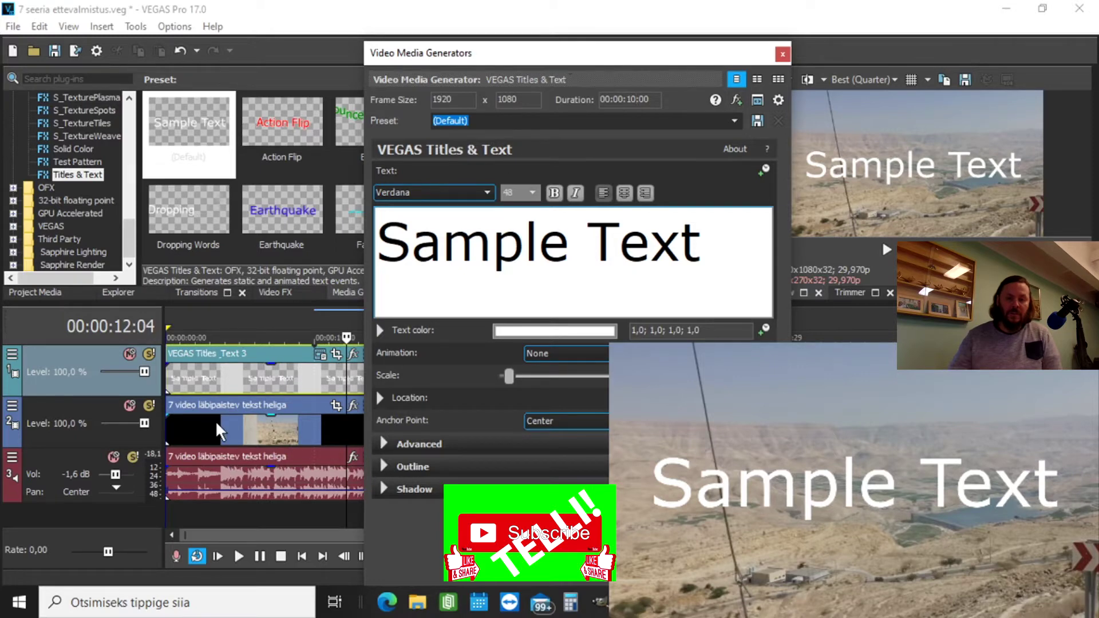
{"action": "left_click_drag", "start_coordinate": [592, 54], "coordinate": [222, 50]}
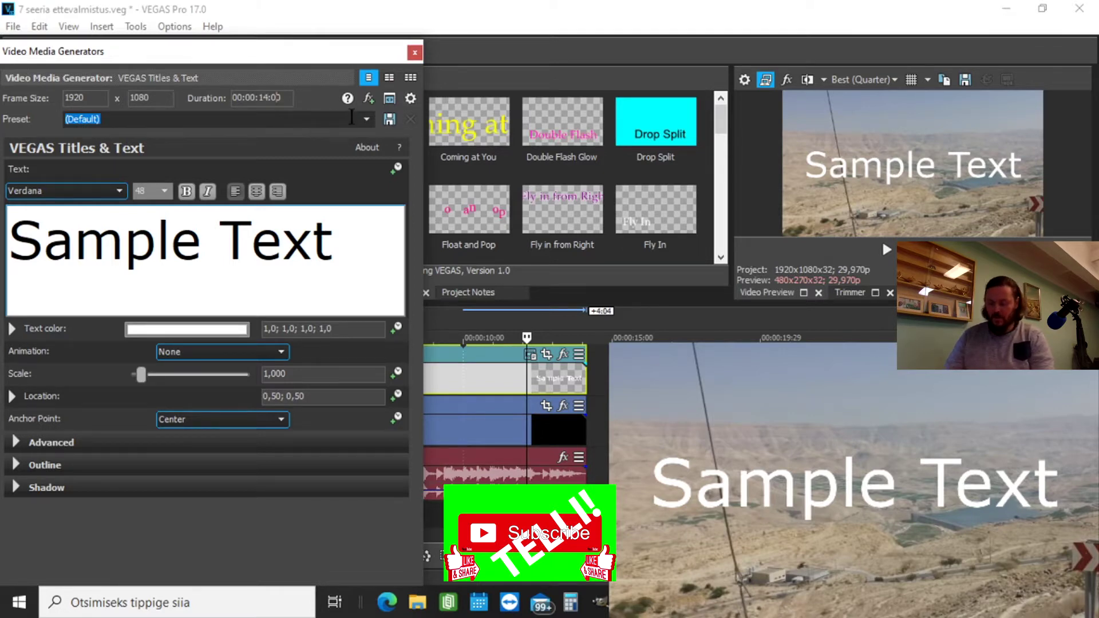
{"action": "type", "text": "20"}
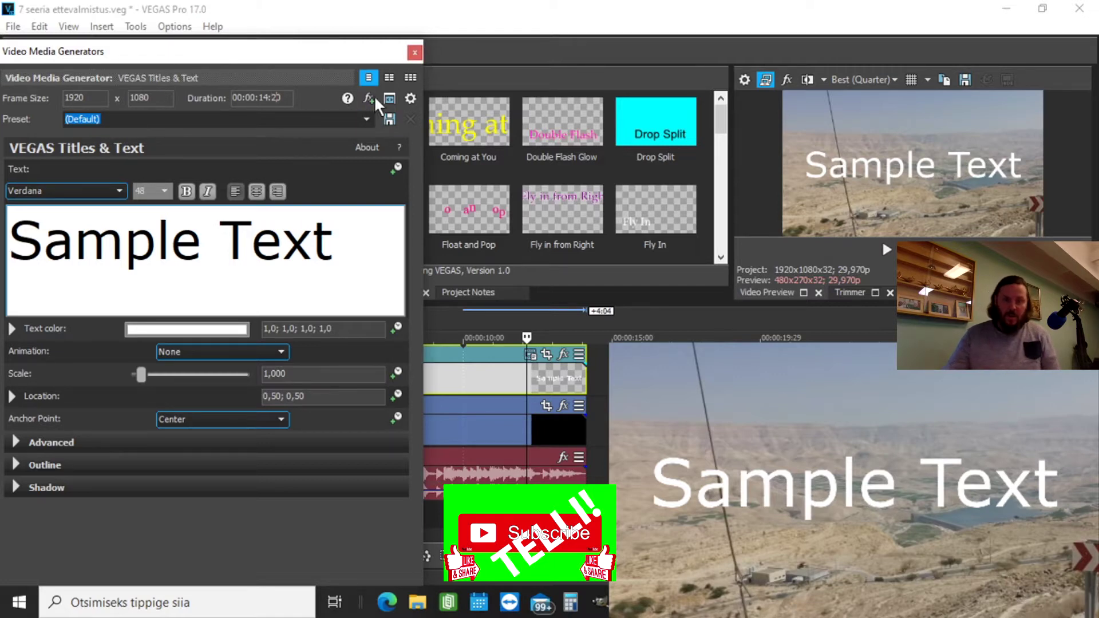
{"action": "key", "text": "Return"}
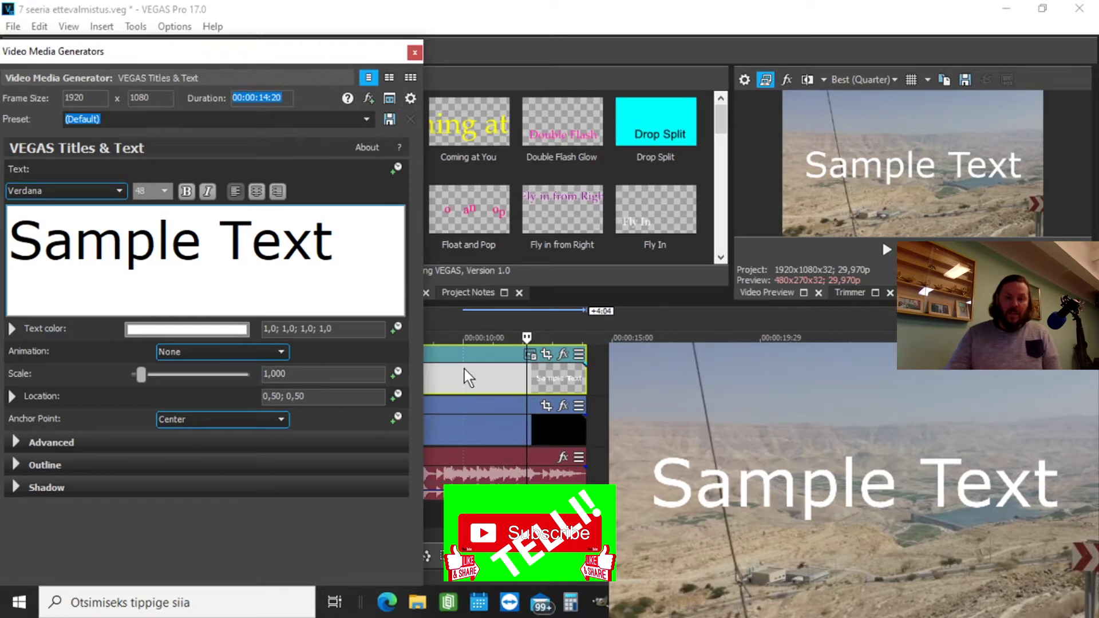
Step: Replace the title's sample text with "Kanjon Jordaanias"
{"action": "scroll", "coordinate": [469, 378], "scroll_direction": "down", "scroll_amount": 3}
{"action": "left_click_drag", "start_coordinate": [263, 73], "coordinate": [608, 56]}
{"action": "scroll", "coordinate": [256, 367], "scroll_direction": "down", "scroll_amount": 2}
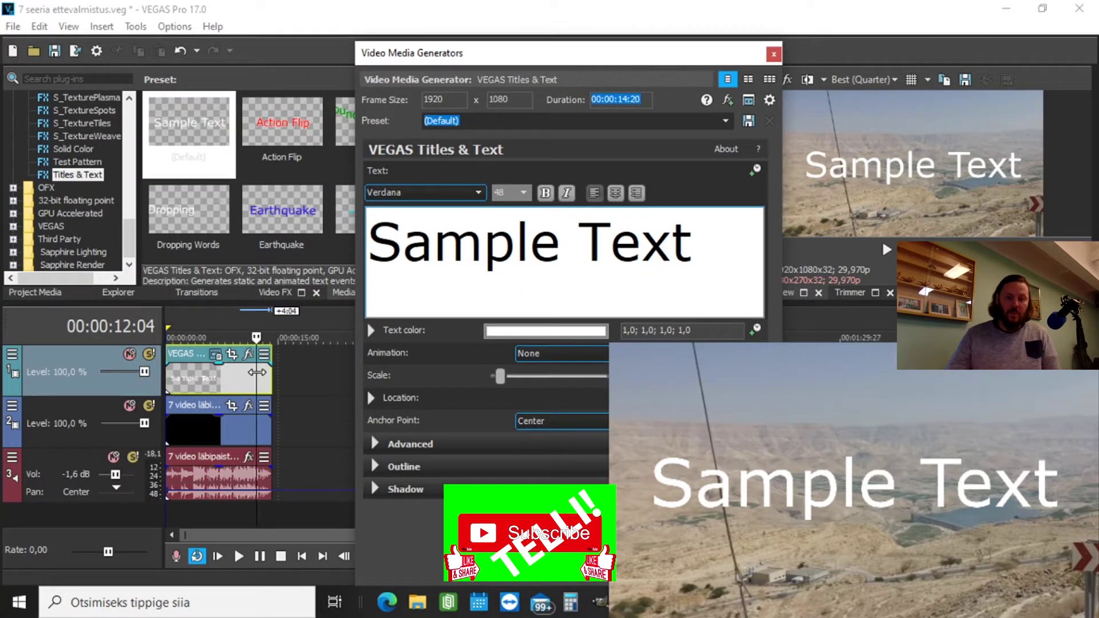
{"action": "left_click_drag", "start_coordinate": [531, 60], "coordinate": [462, 53]}
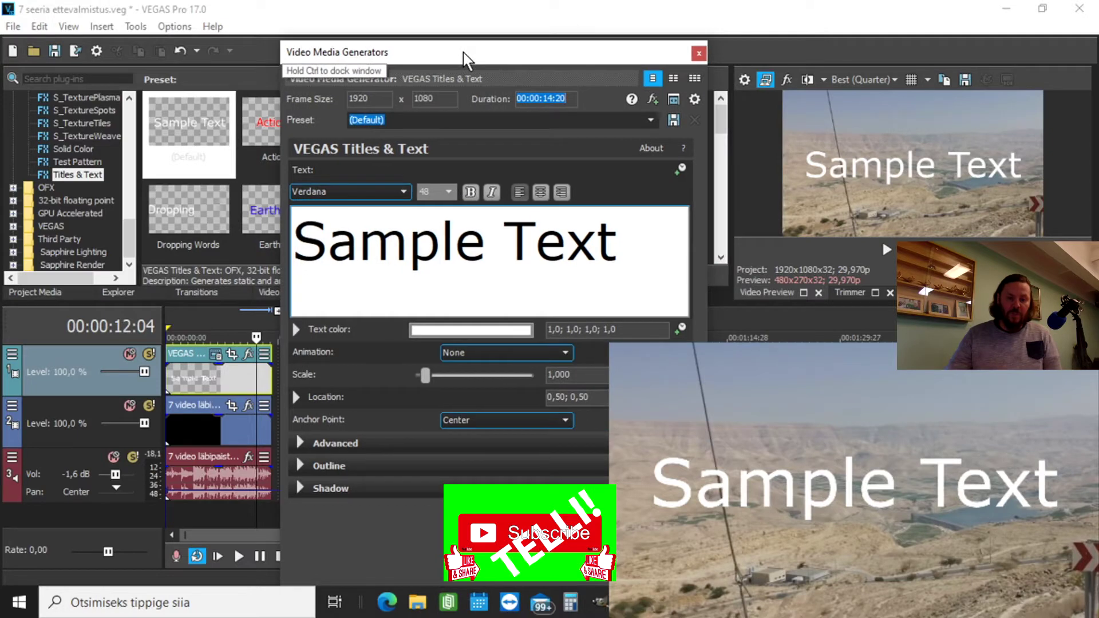
{"action": "left_click", "coordinate": [616, 237]}
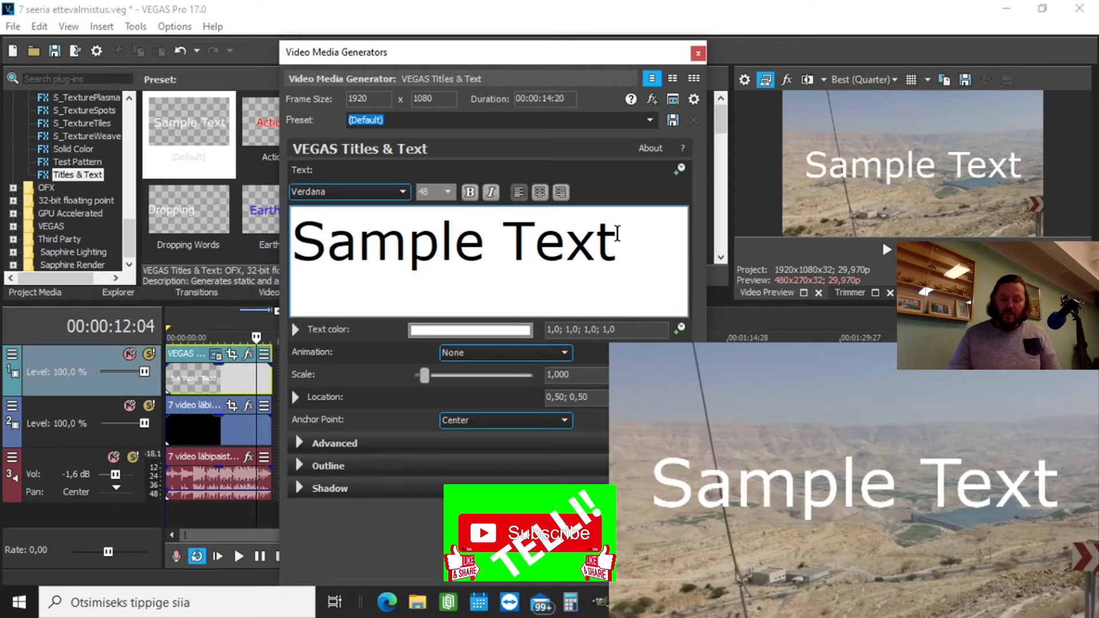
{"action": "key", "text": "BackSpace"}
{"action": "key", "text": "BackSpace"}
{"action": "key", "text": "BackSpace"}
{"action": "key", "text": "BackSpace"}
{"action": "key", "text": "BackSpace"}
{"action": "key", "text": "BackSpace"}
{"action": "key", "text": "BackSpace"}
{"action": "key", "text": "BackSpace"}
{"action": "key", "text": "BackSpace"}
{"action": "key", "text": "BackSpace"}
{"action": "key", "text": "BackSpace"}
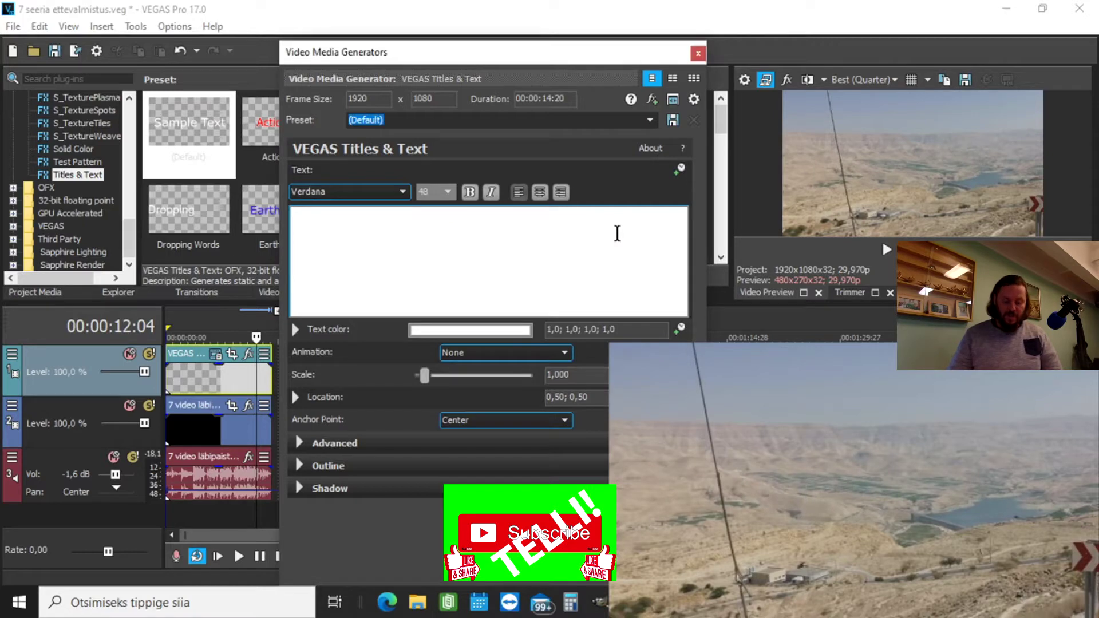
{"action": "type", "text": "Kanjo"}
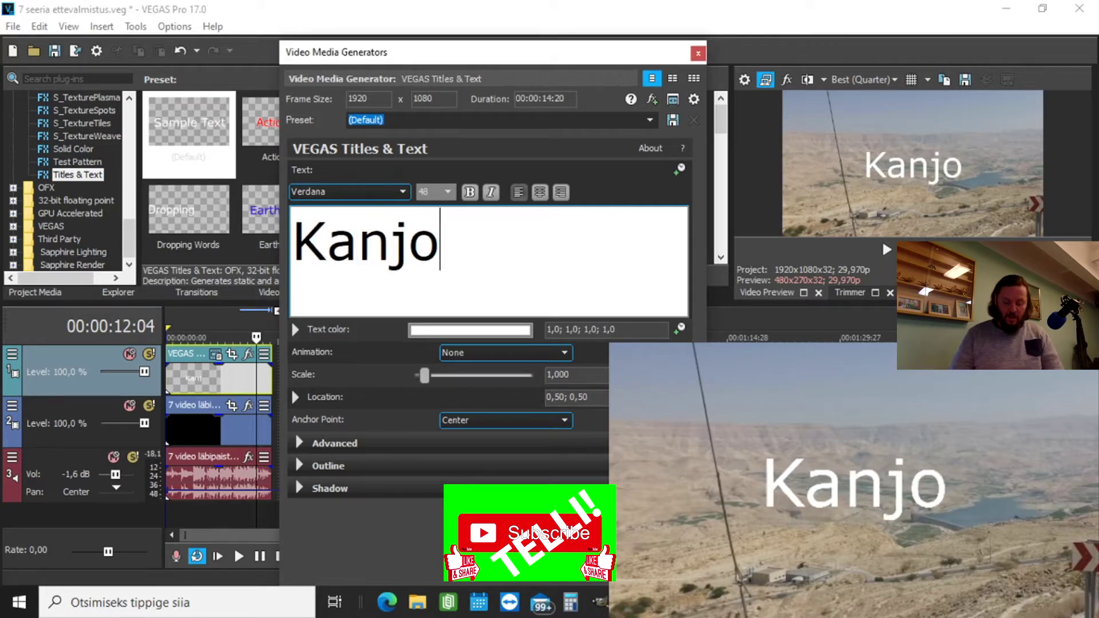
{"action": "type", "text": "n Jor"}
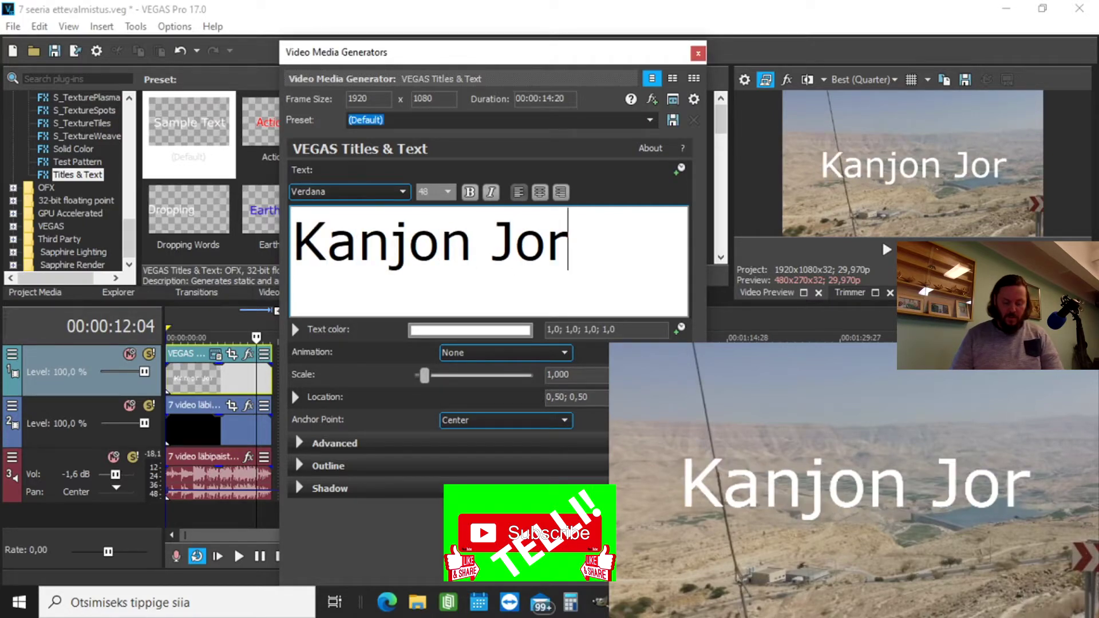
{"action": "type", "text": "daanias"}
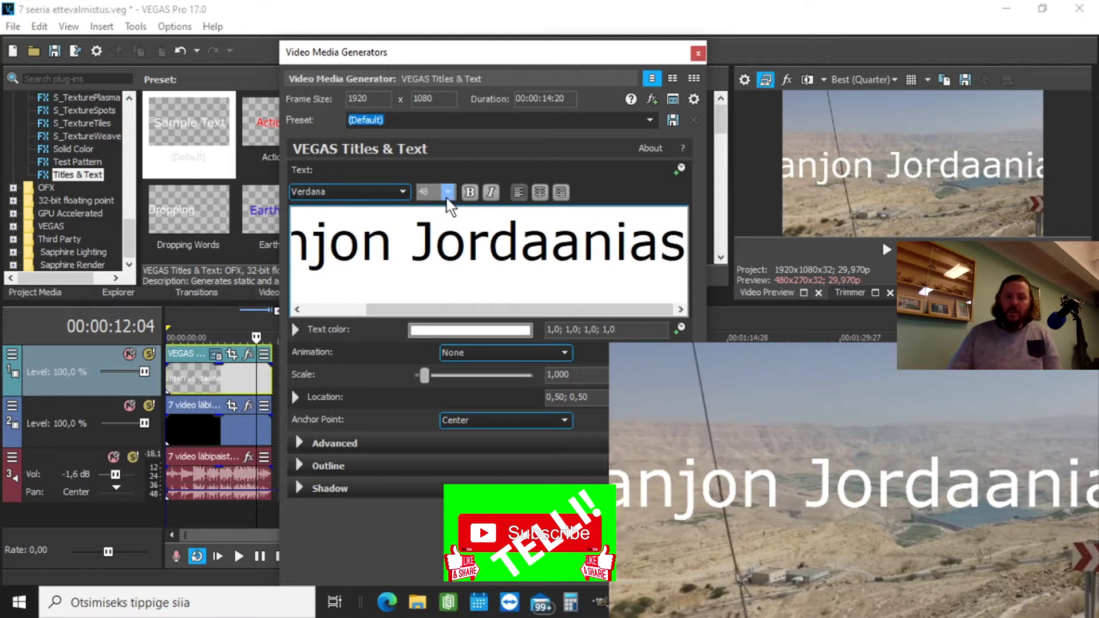
Step: Set the font of the entire title text to Times New Roman
{"action": "left_click", "coordinate": [403, 190]}
{"action": "left_click", "coordinate": [358, 228]}
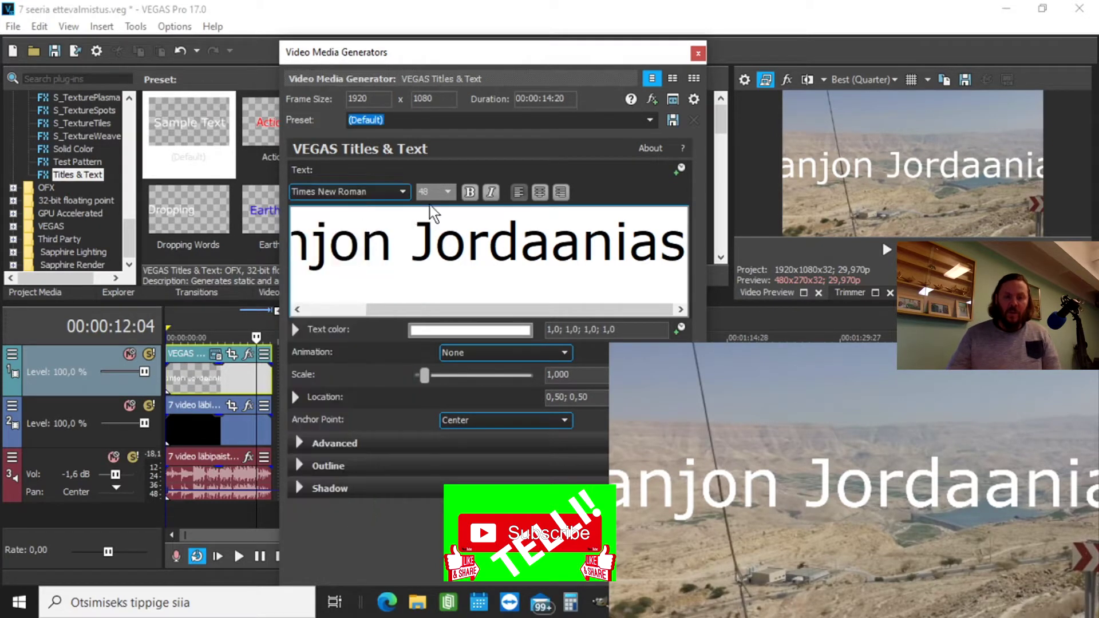
{"action": "left_click_drag", "start_coordinate": [680, 238], "coordinate": [295, 252]}
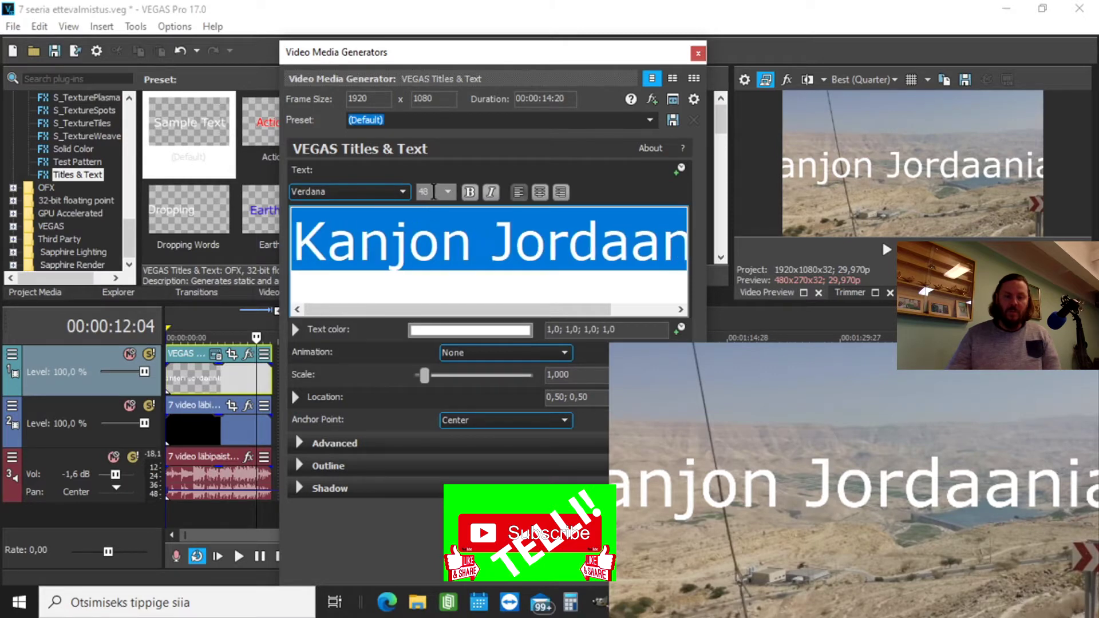
{"action": "left_click", "coordinate": [402, 191]}
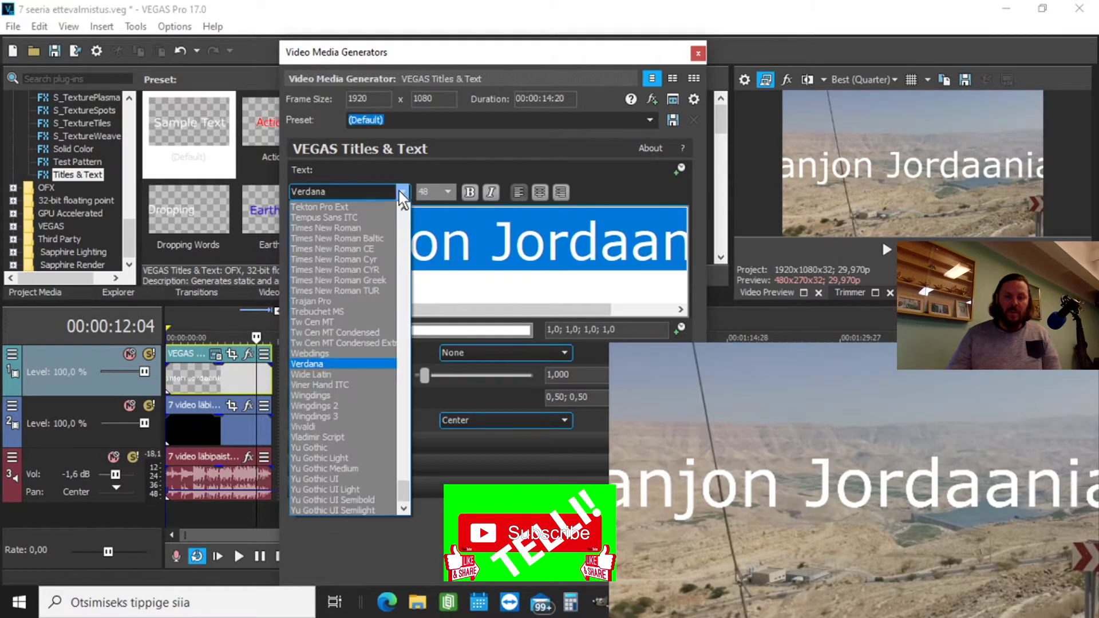
{"action": "left_click", "coordinate": [344, 227]}
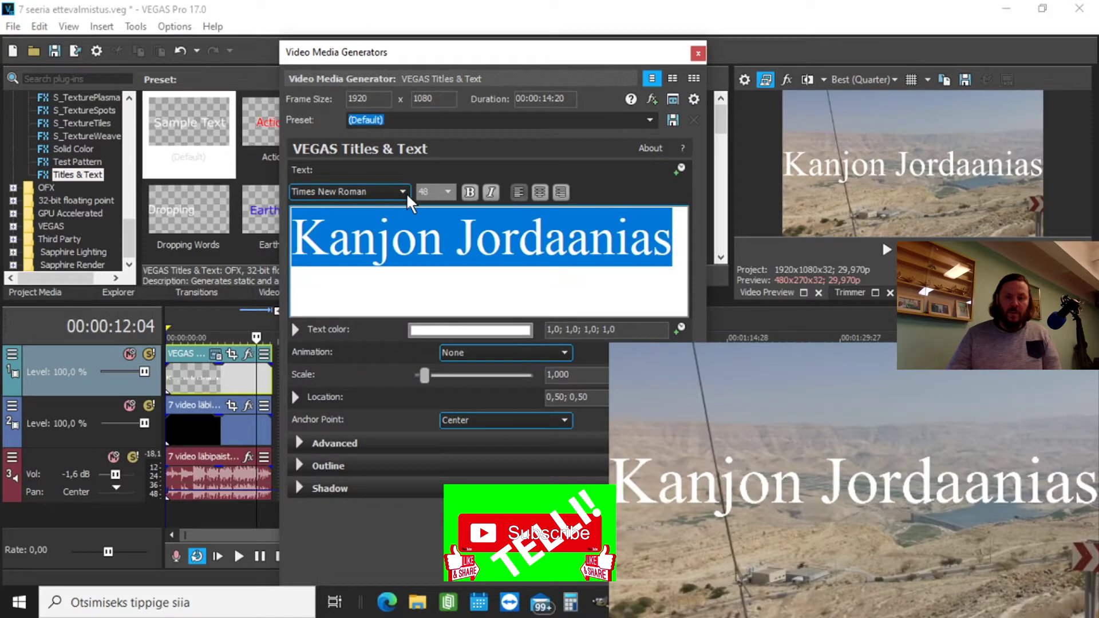
Step: Format the whole title text as bold, size 42 and centre-aligned
{"action": "left_click", "coordinate": [466, 191]}
{"action": "left_click", "coordinate": [448, 190]}
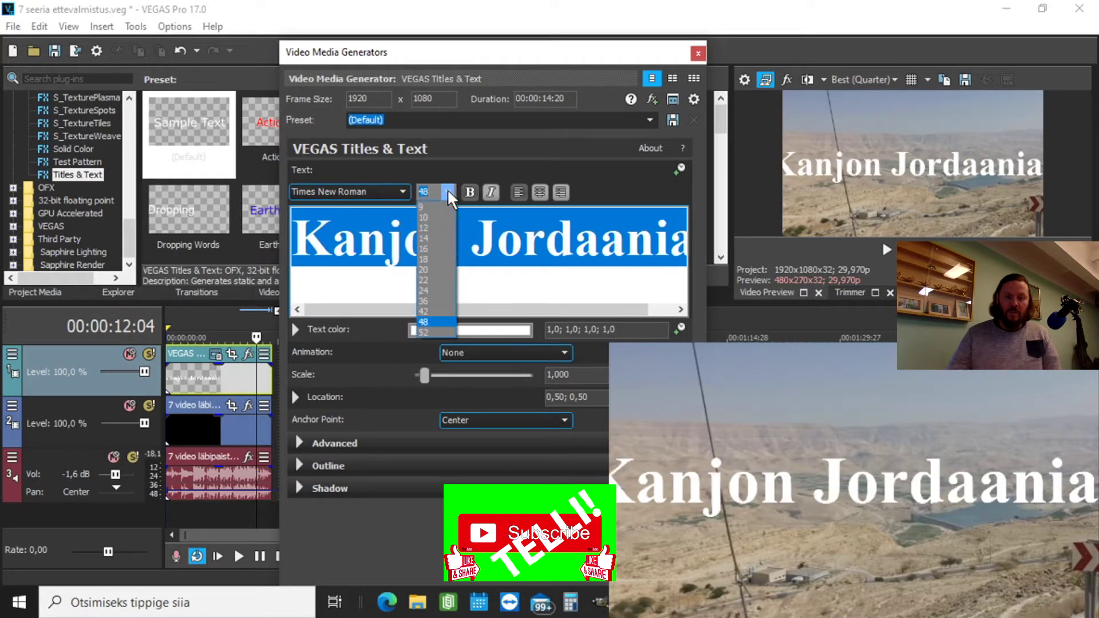
{"action": "left_click", "coordinate": [434, 299]}
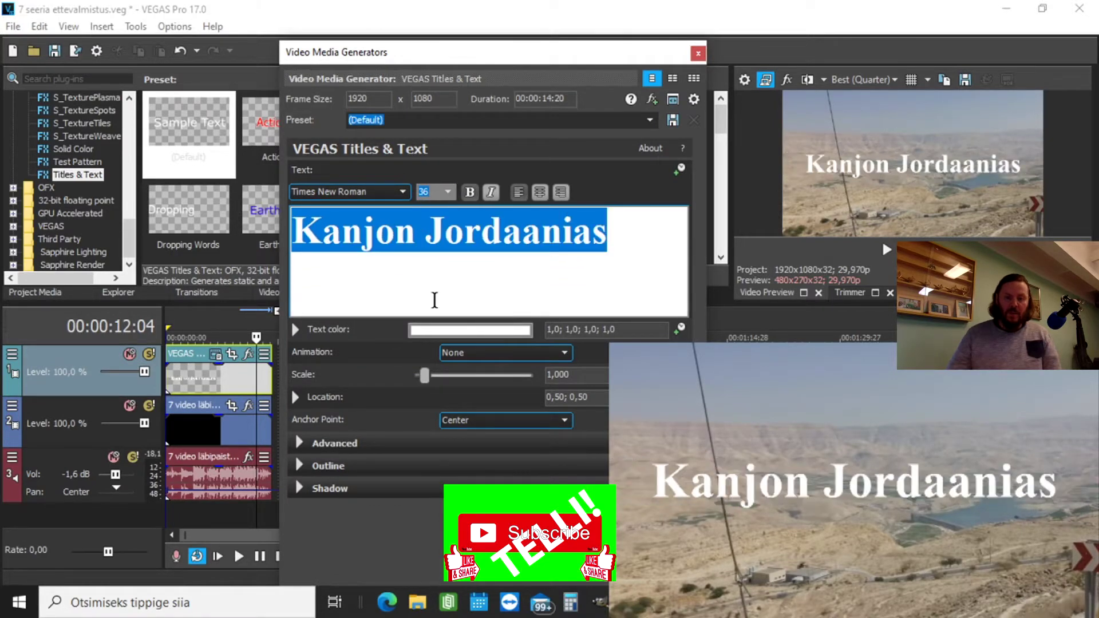
{"action": "left_click", "coordinate": [448, 192]}
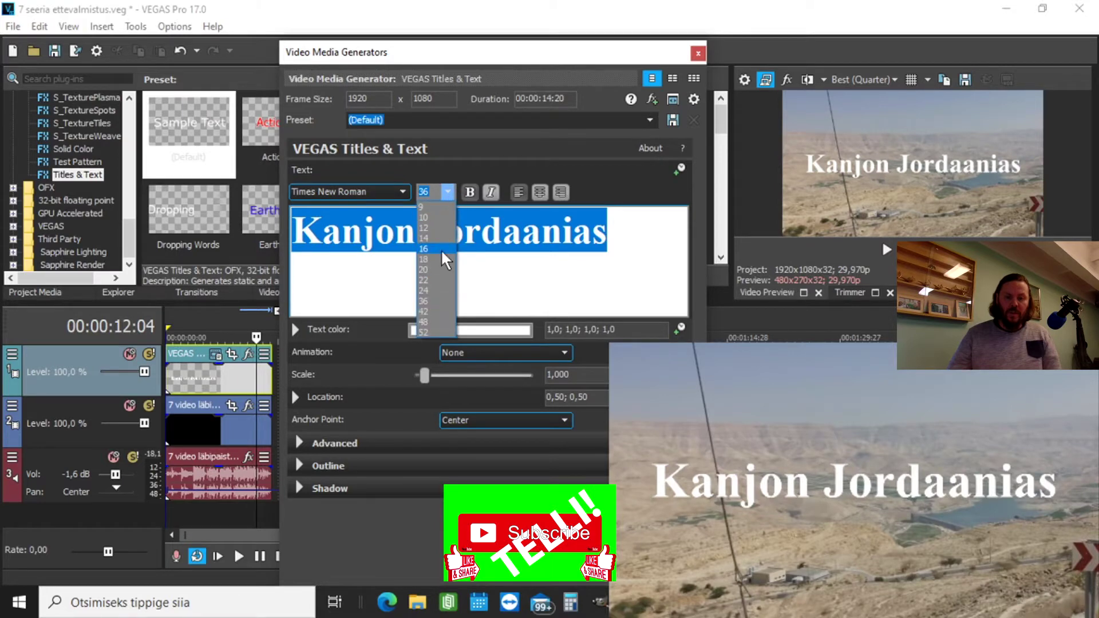
{"action": "left_click", "coordinate": [432, 310]}
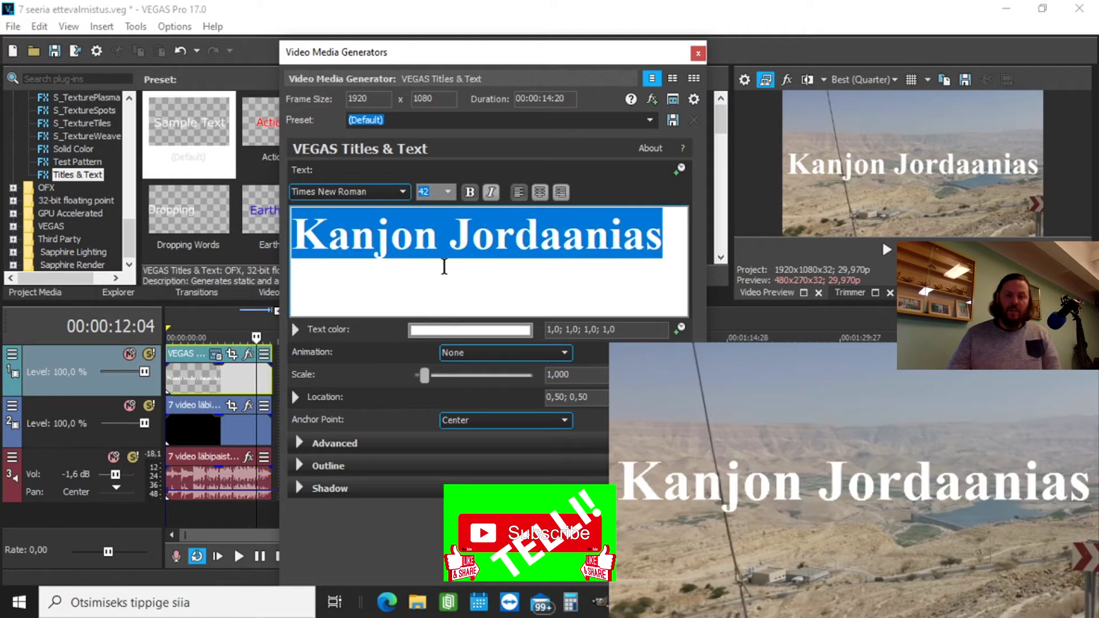
{"action": "left_click", "coordinate": [540, 192]}
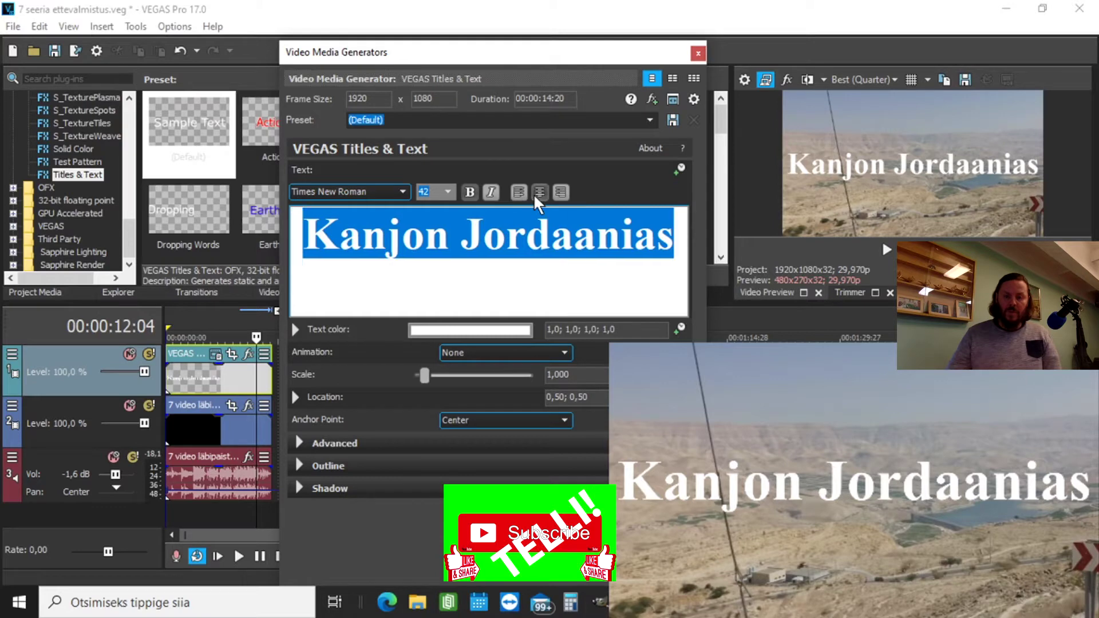
{"action": "left_click", "coordinate": [518, 283]}
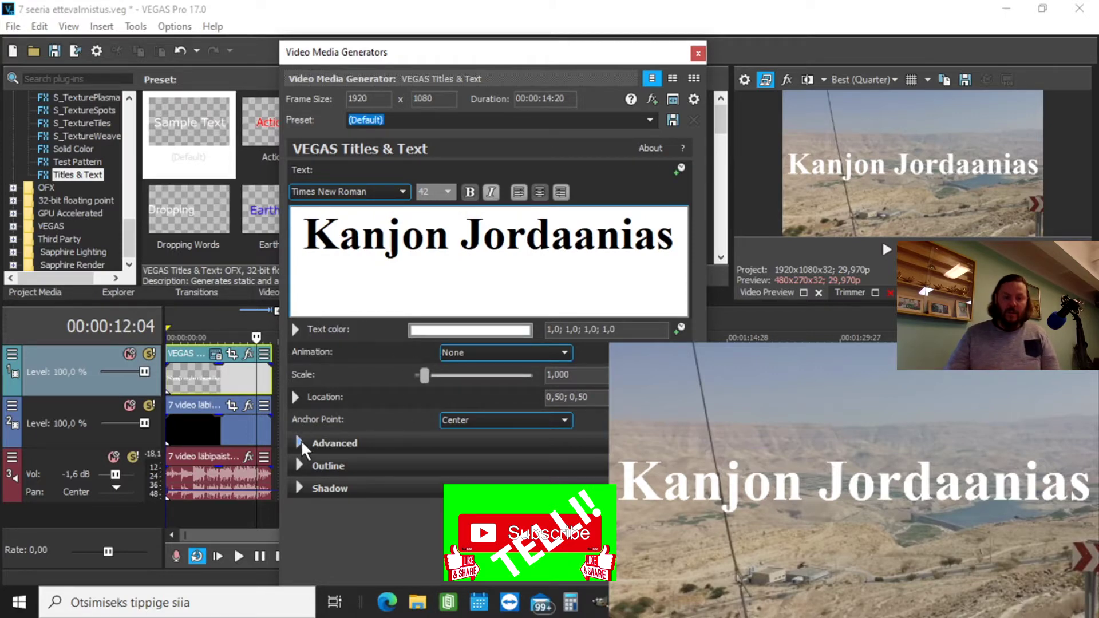
Step: Make the title's background fully opaque black by raising its alpha to 1,0 in the advanced settings
{"action": "left_click_drag", "start_coordinate": [552, 62], "coordinate": [541, 60]}
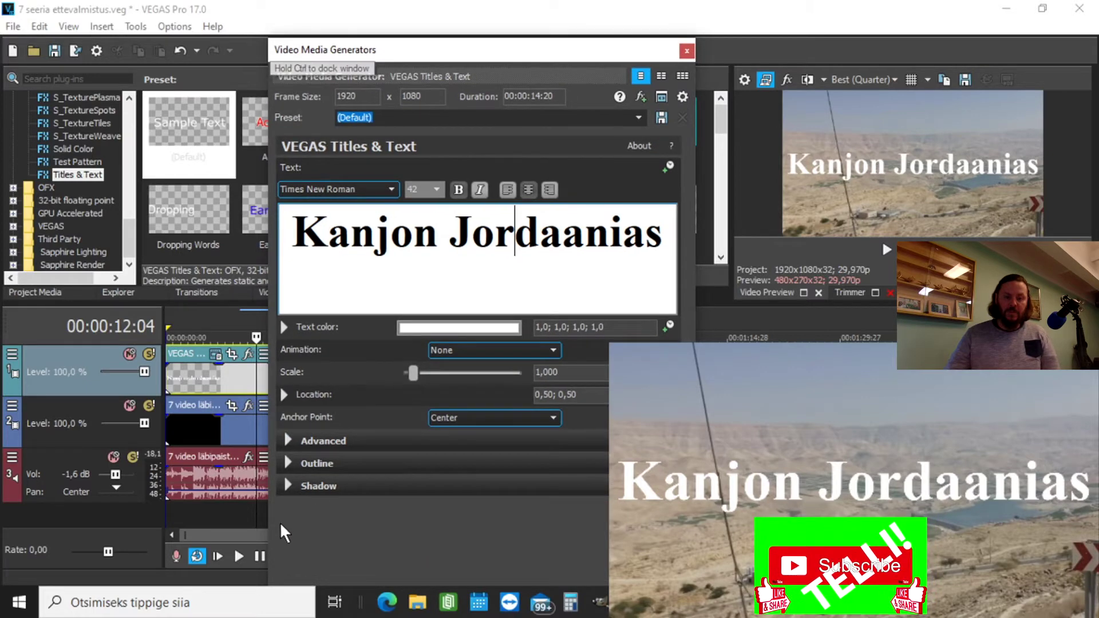
{"action": "left_click", "coordinate": [287, 440]}
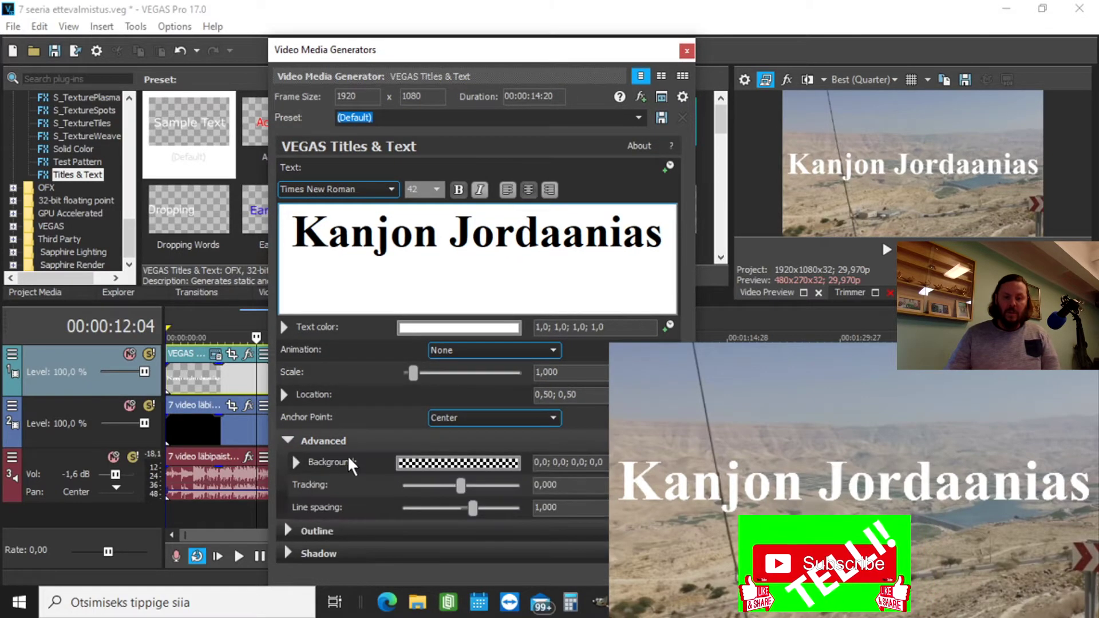
{"action": "left_click", "coordinate": [427, 463]}
{"action": "left_click_drag", "start_coordinate": [545, 579], "coordinate": [538, 417]}
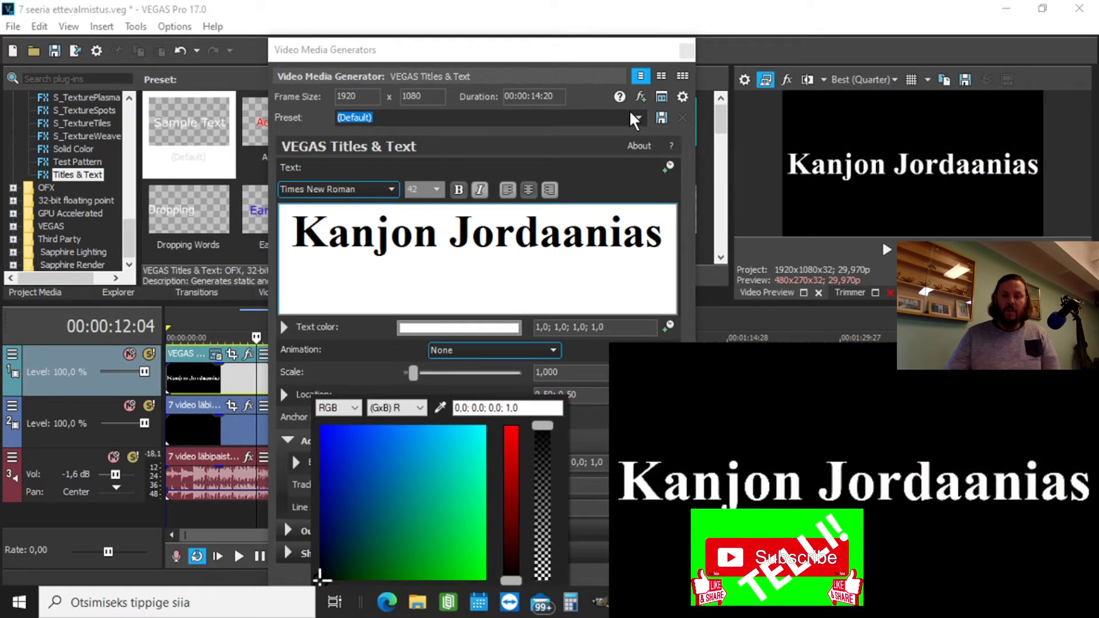
Step: Make the title's text colour fully transparent by lowering its alpha to 0,0, and close the title's generator settings
{"action": "left_click", "coordinate": [458, 329]}
{"action": "left_click", "coordinate": [458, 329]}
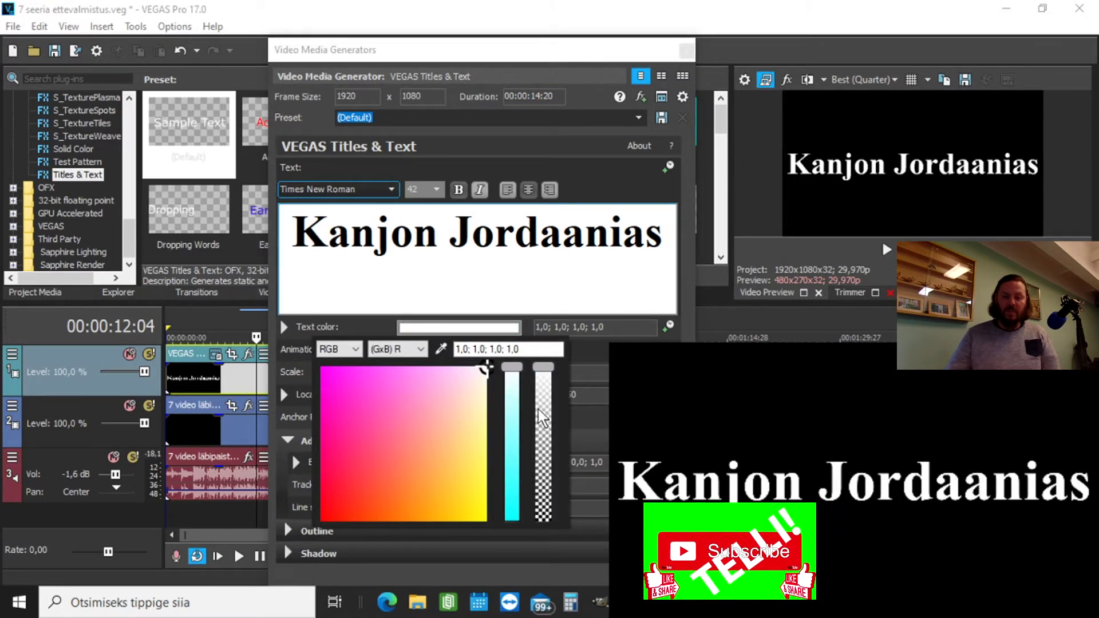
{"action": "left_click_drag", "start_coordinate": [546, 369], "coordinate": [544, 518]}
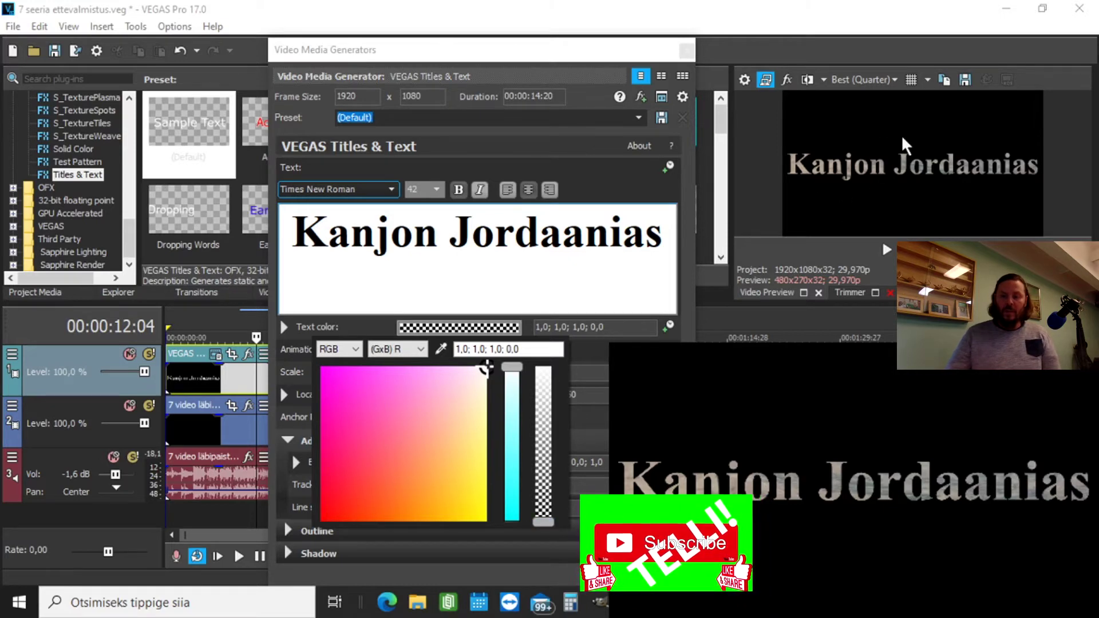
{"action": "left_click", "coordinate": [683, 50]}
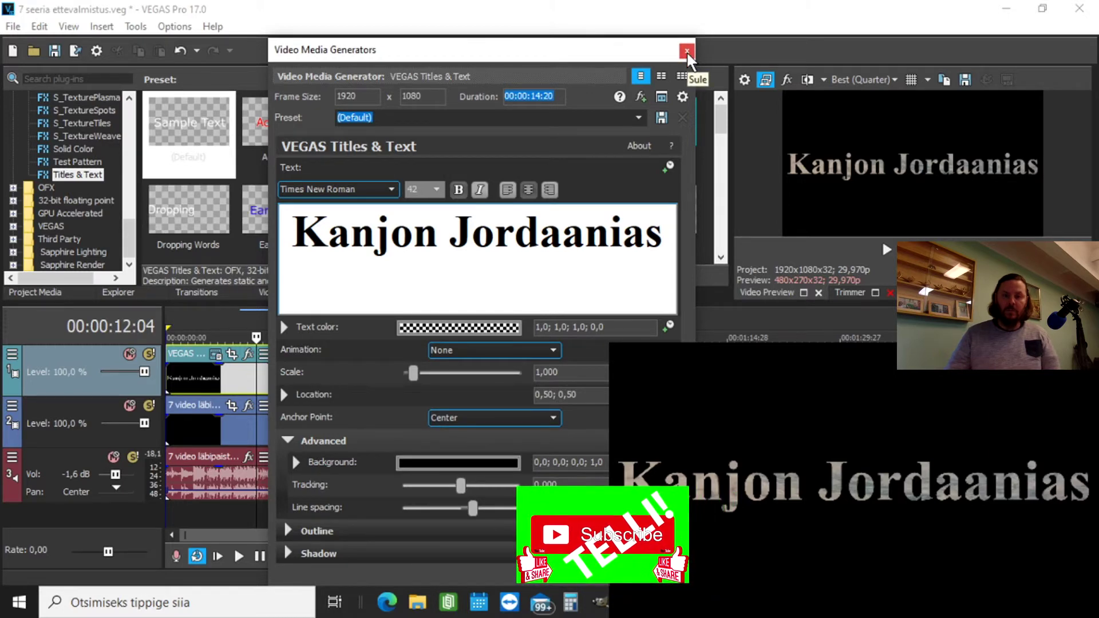
{"action": "left_click", "coordinate": [687, 51]}
Step: Move the title to the lower part of the frame with Event Pan/Crop, at a Y centre of about 187
{"action": "left_click", "coordinate": [246, 368]}
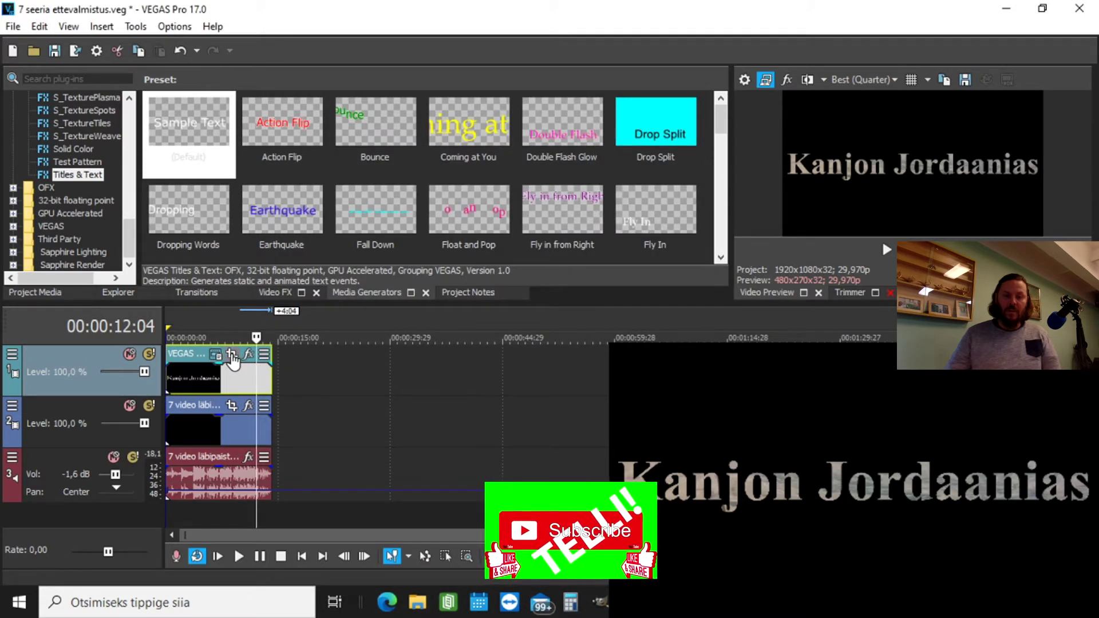
{"action": "left_click", "coordinate": [233, 356]}
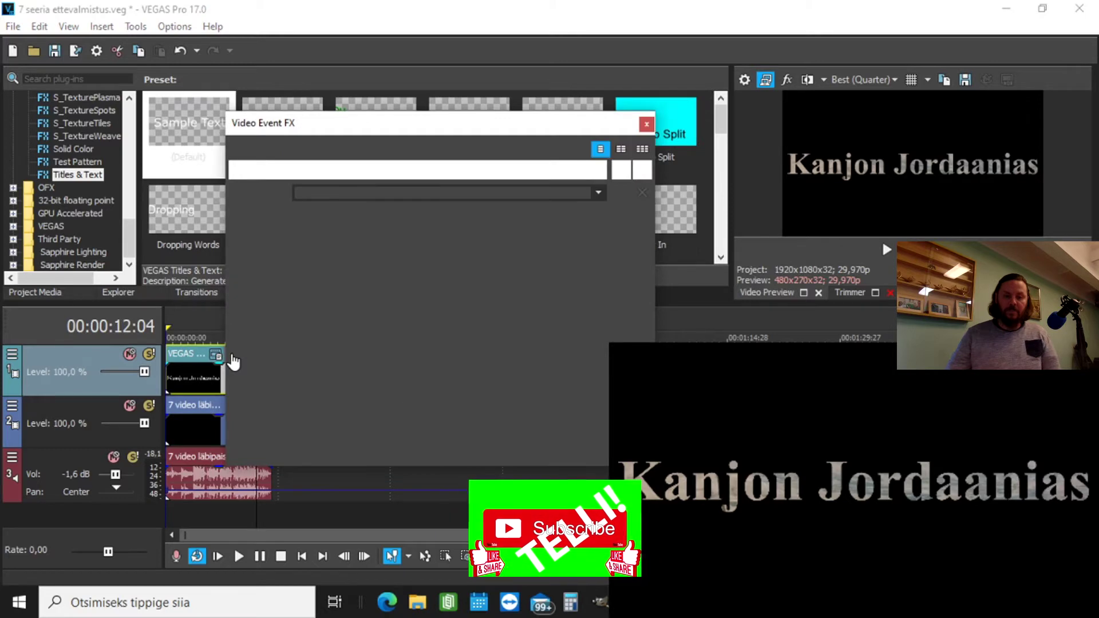
{"action": "scroll", "coordinate": [516, 270], "scroll_direction": "down", "scroll_amount": 4}
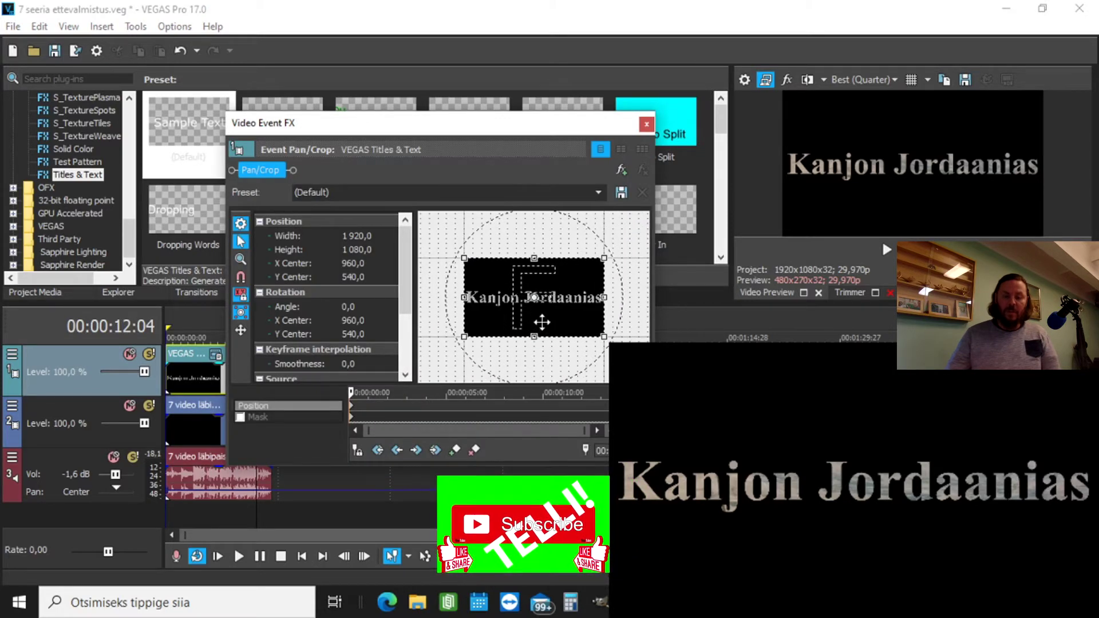
{"action": "scroll", "coordinate": [535, 335], "scroll_direction": "down", "scroll_amount": 1}
{"action": "left_click_drag", "start_coordinate": [552, 285], "coordinate": [551, 264]}
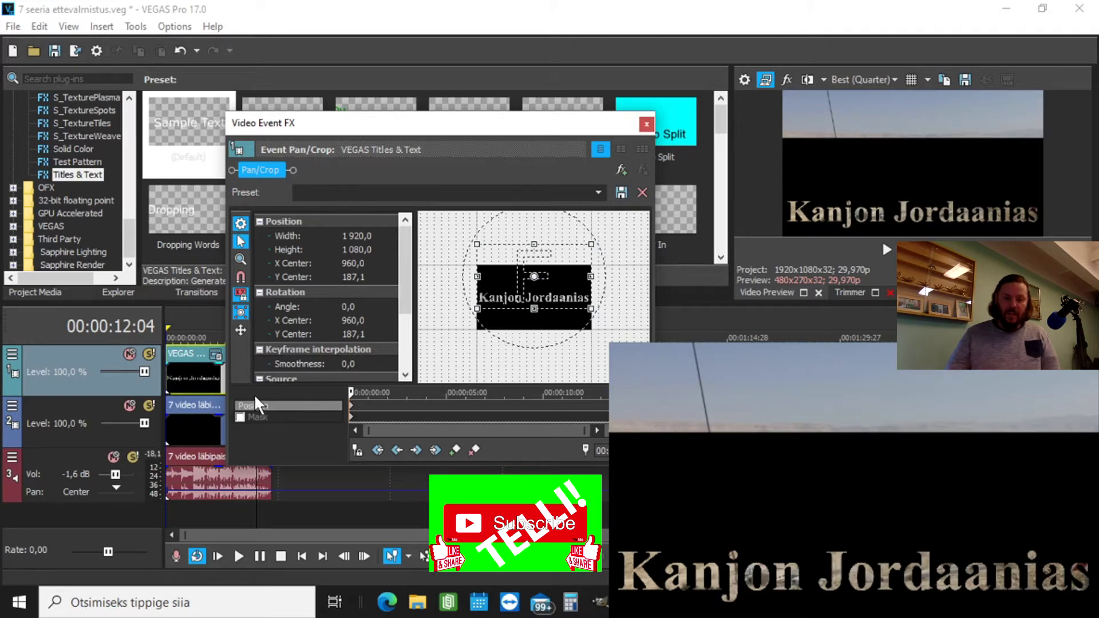
Step: Enable the title event's mask and draw a rectangular mask closely around the words, leaving only a black strip behind them
{"action": "left_click", "coordinate": [241, 416]}
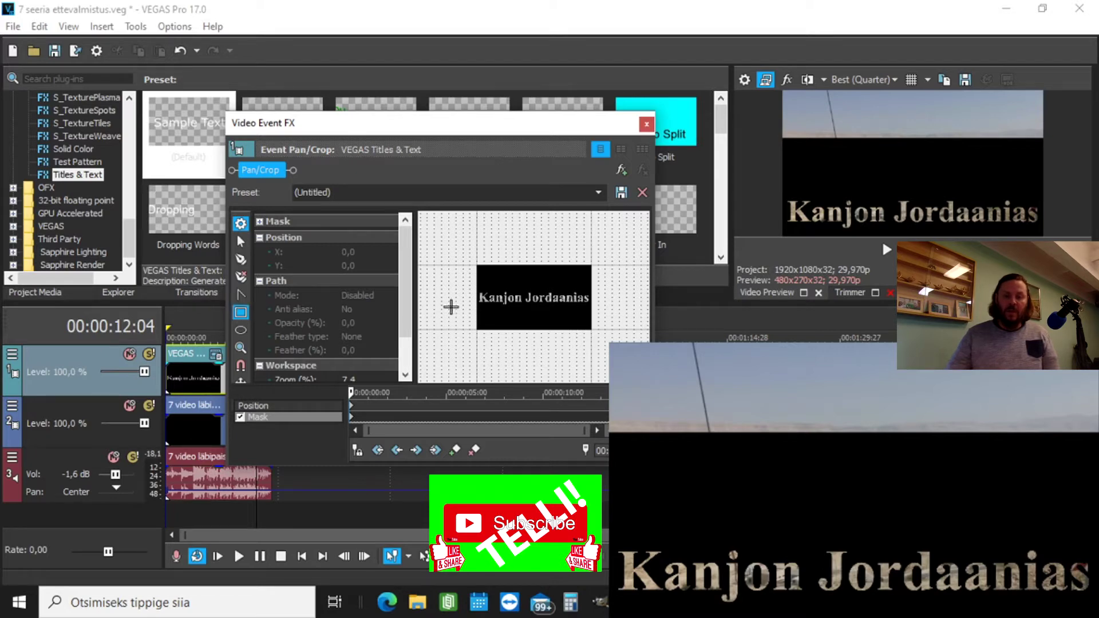
{"action": "left_click_drag", "start_coordinate": [476, 289], "coordinate": [594, 310]}
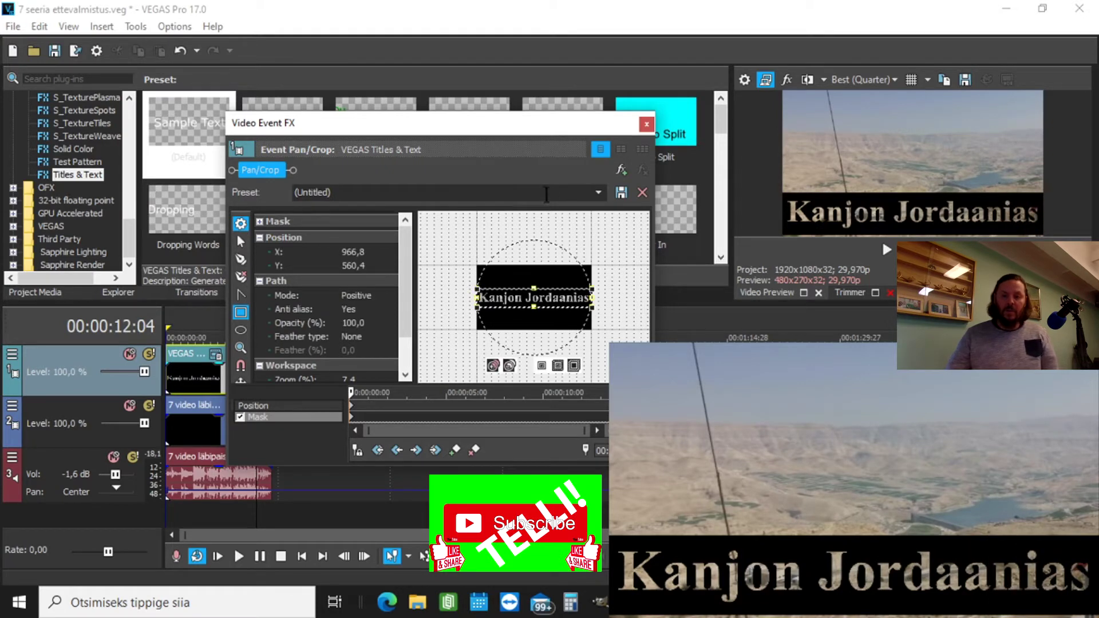
{"action": "left_click", "coordinate": [646, 123]}
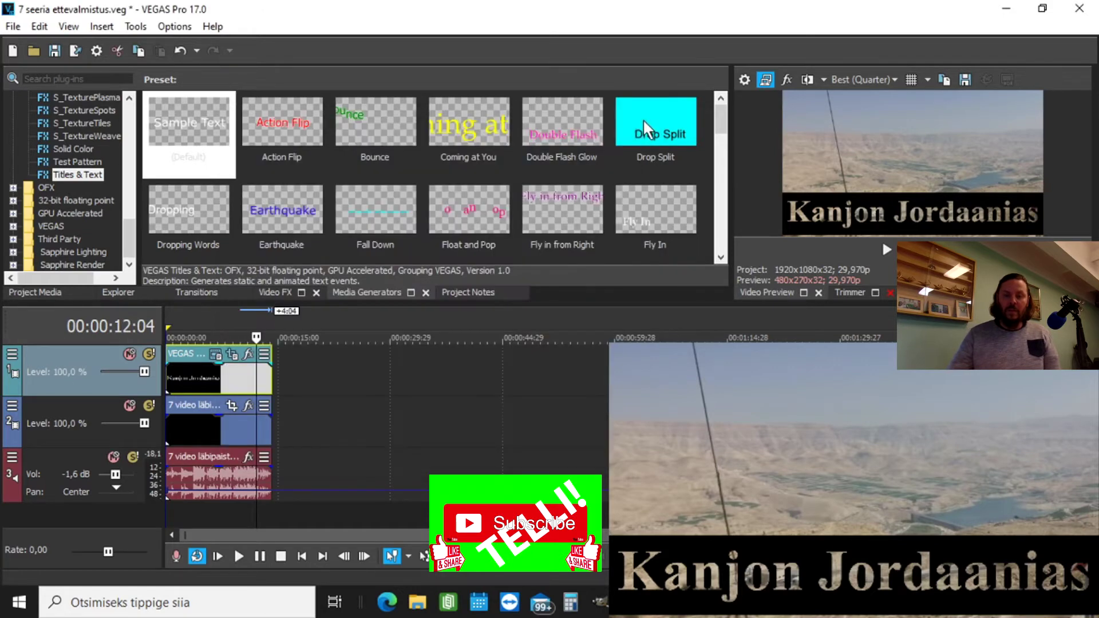
Step: Play the masked title over the canyon footage from the start of the timeline
{"action": "left_click", "coordinate": [169, 384]}
{"action": "key", "text": "space"}
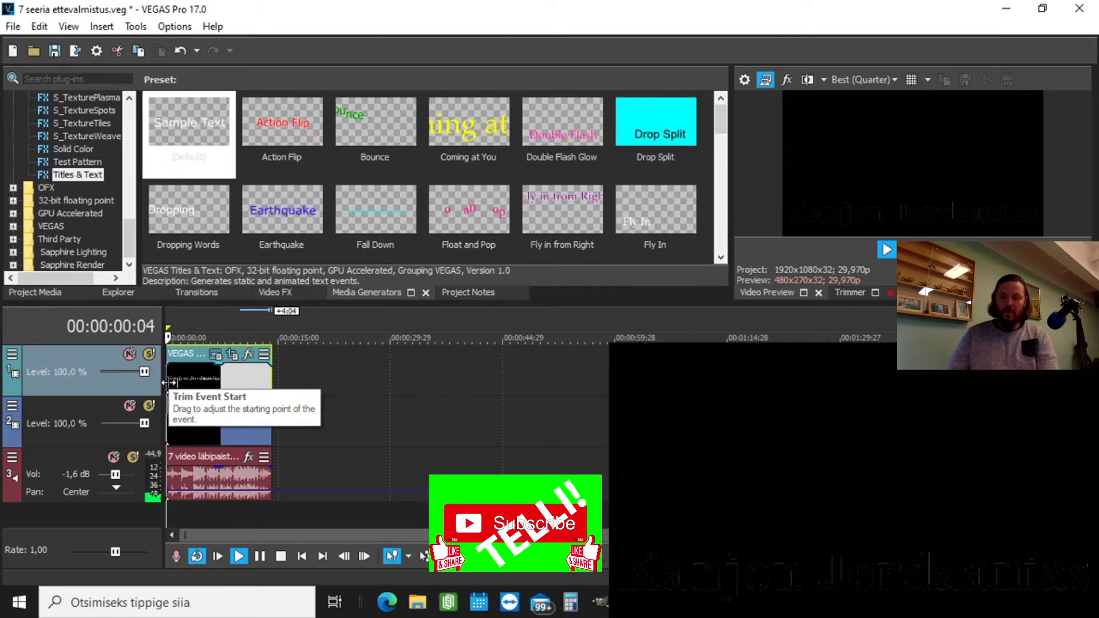